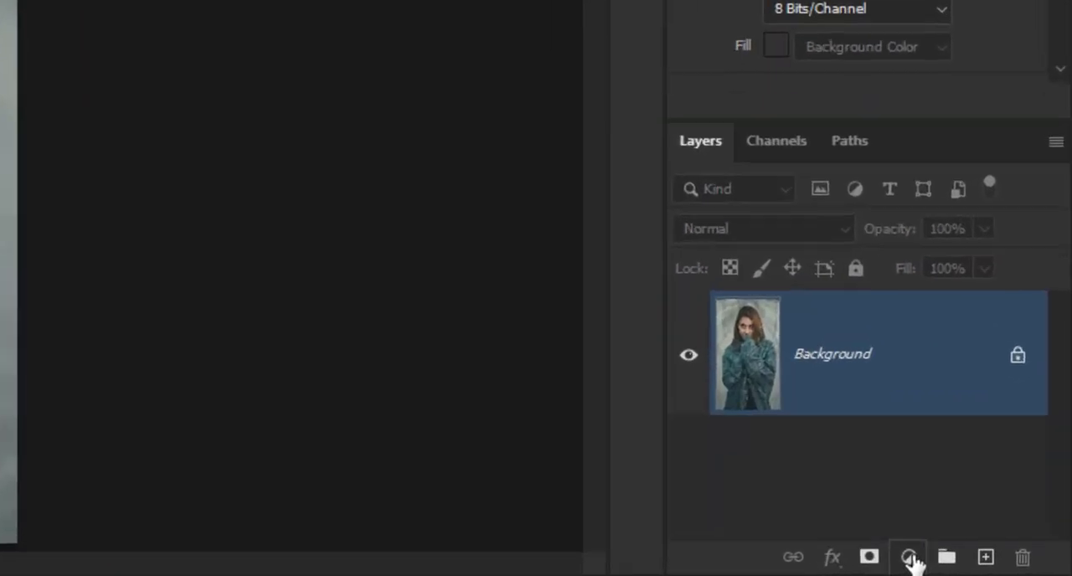
- Add a Black & White adjustment layer above the Background and apply the High Contrast Red Filter preset
{"action": "left_click", "coordinate": [909, 558]}
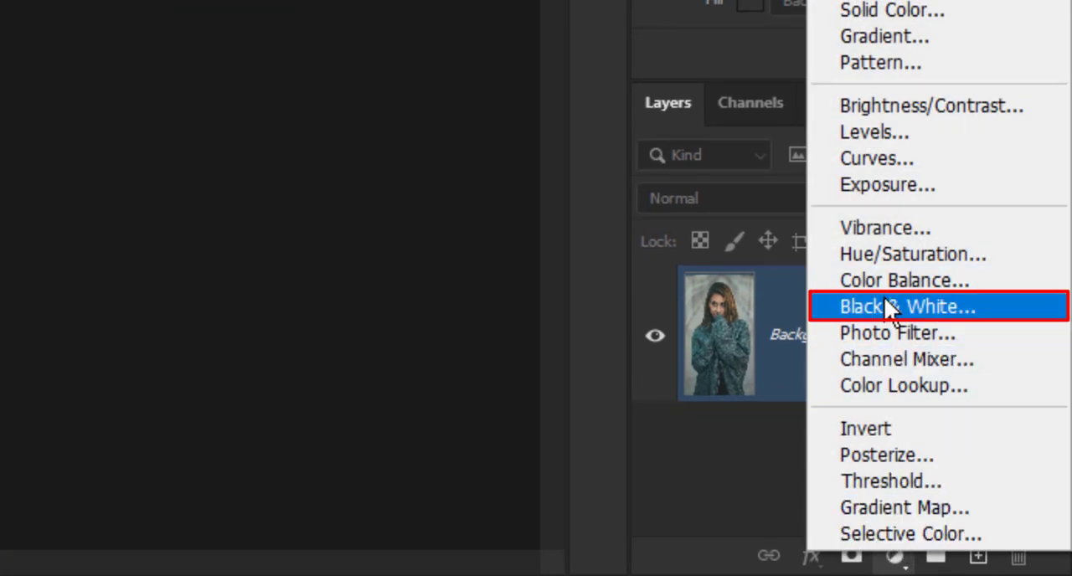
{"action": "left_click", "coordinate": [965, 312]}
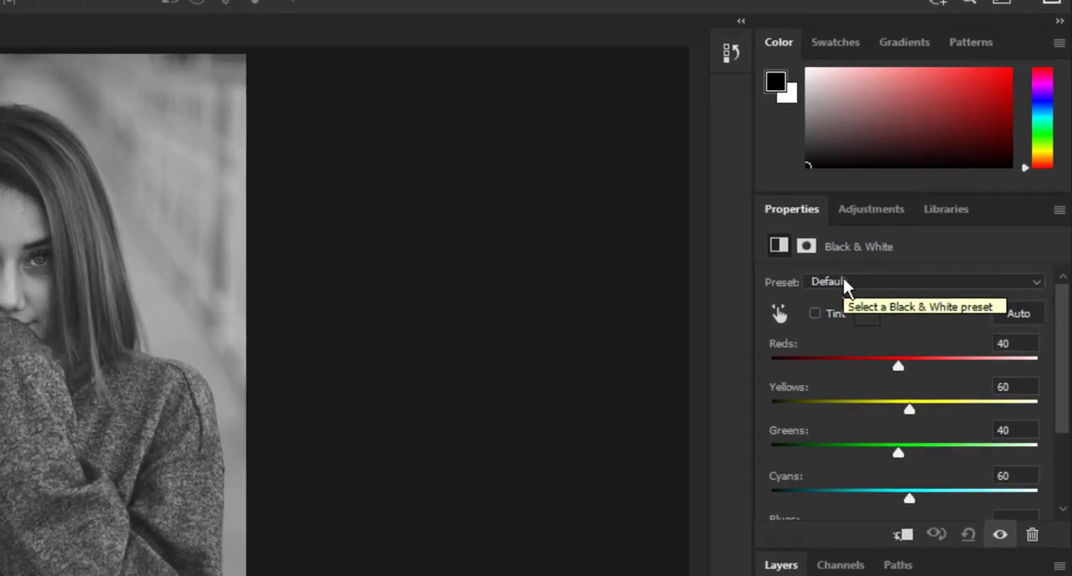
{"action": "left_click", "coordinate": [866, 298]}
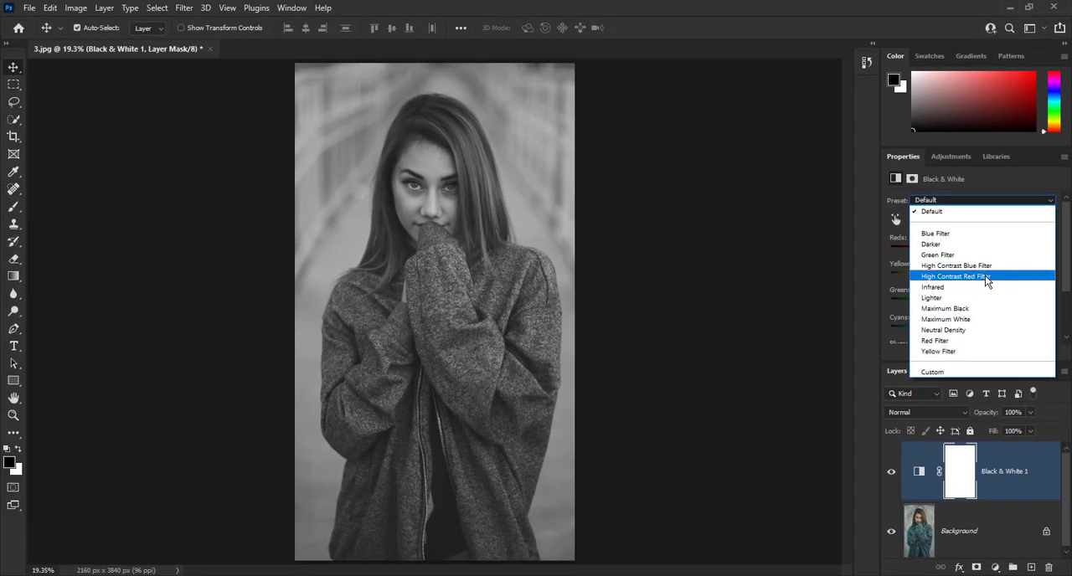
{"action": "left_click", "coordinate": [949, 298]}
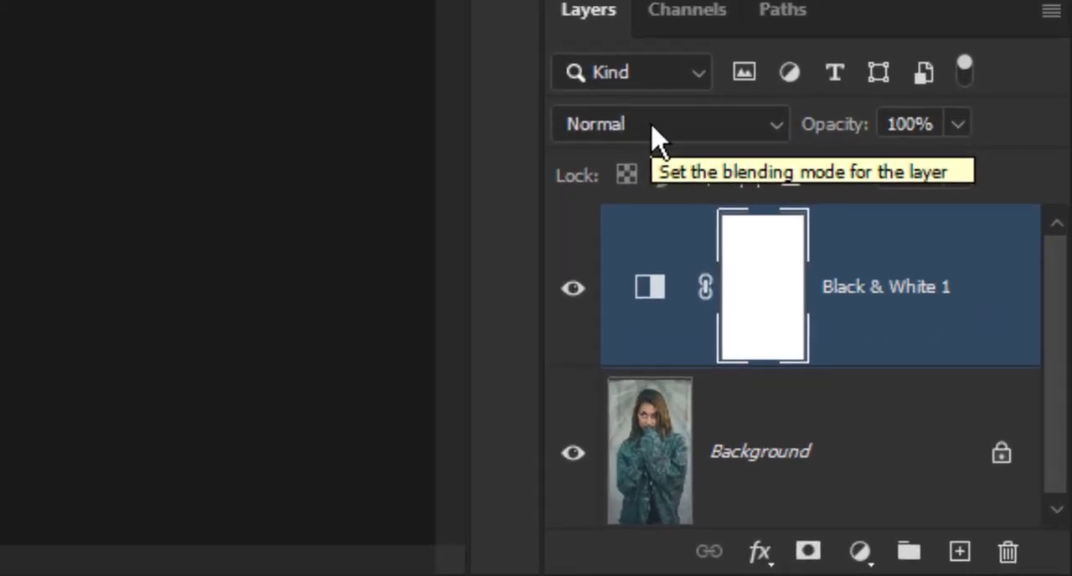
- Set the Black & White layer's blending mode to Soft Light and compare the photo with the layer hidden and shown
{"action": "left_click", "coordinate": [921, 416]}
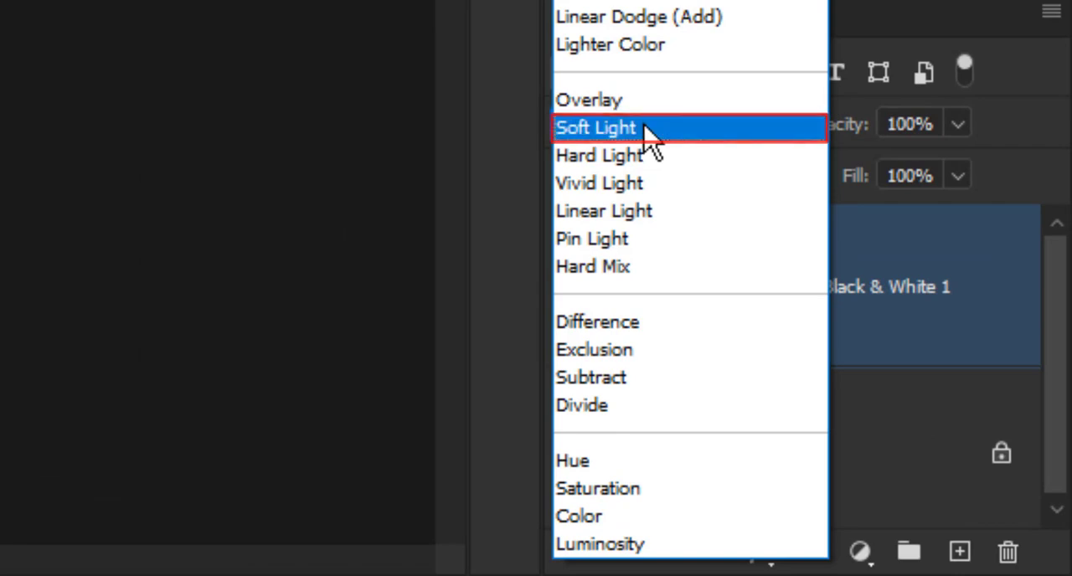
{"action": "left_click", "coordinate": [645, 129]}
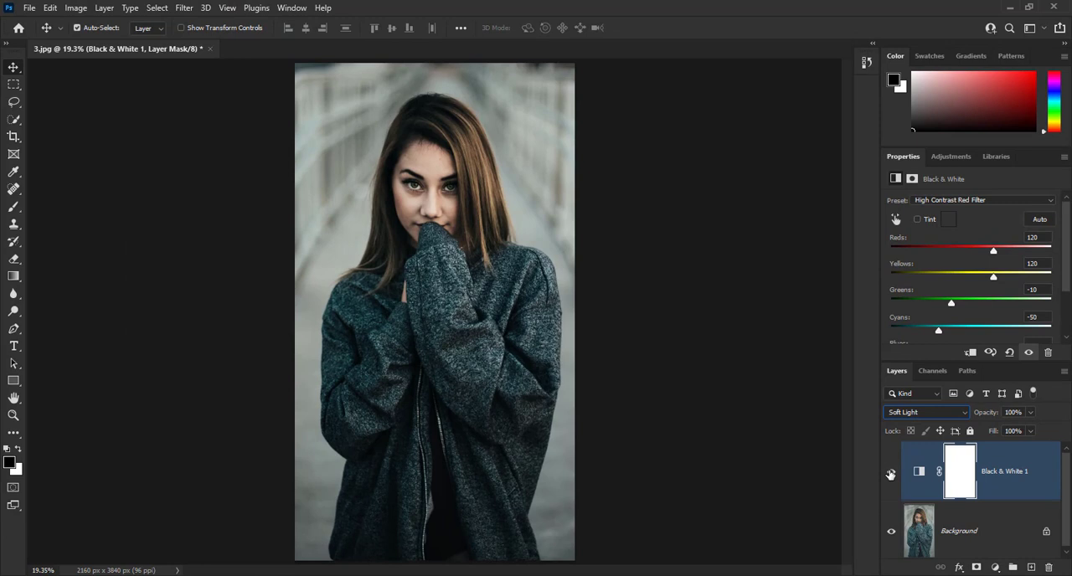
{"action": "left_click", "coordinate": [890, 474]}
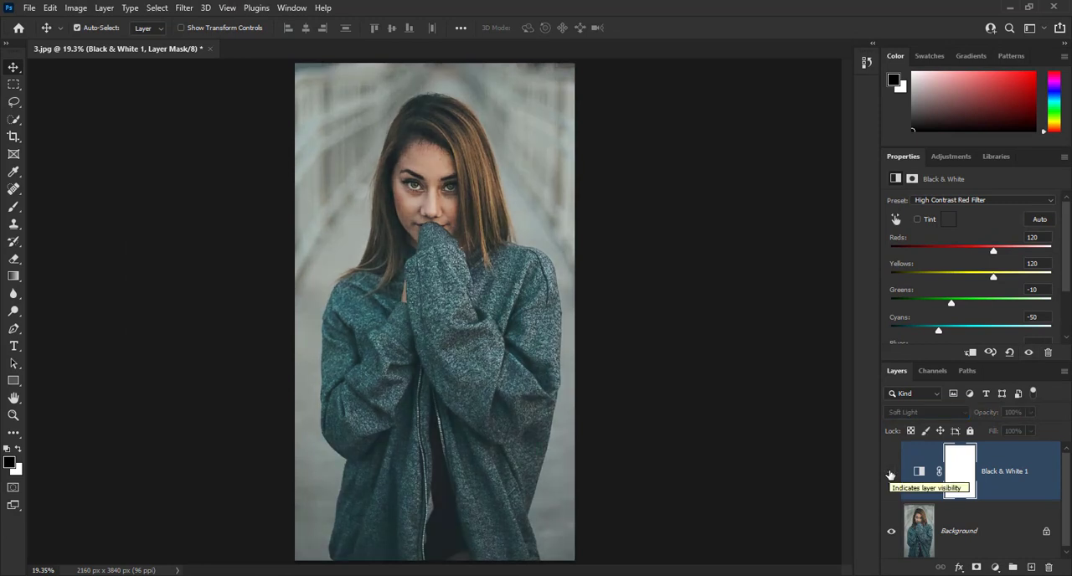
{"action": "left_click", "coordinate": [890, 474]}
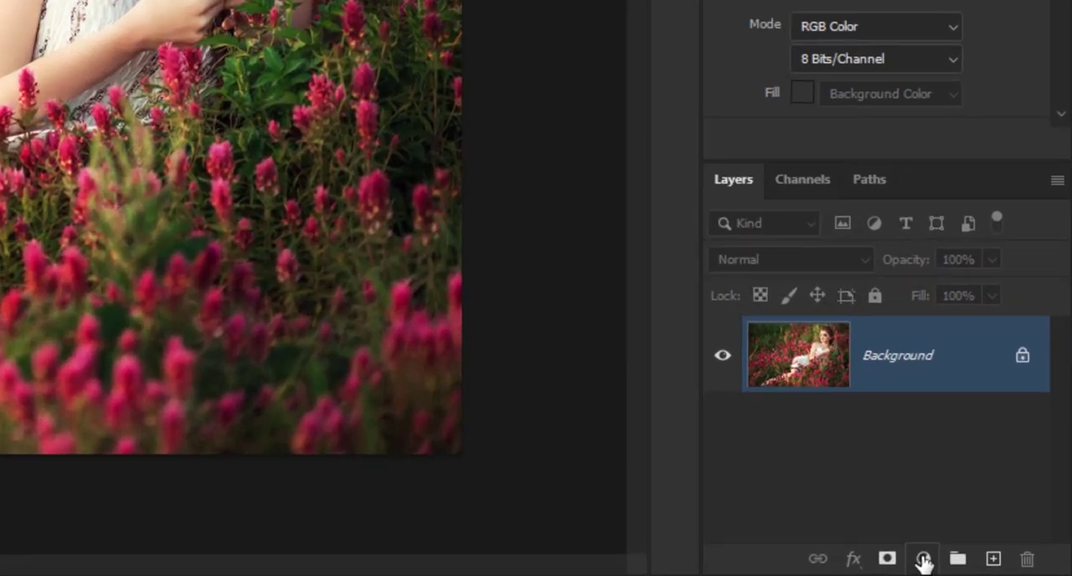
- Add a Vibrance adjustment layer to the flower field photo with vibrance +100 and saturation 50
{"action": "left_click", "coordinate": [923, 560]}
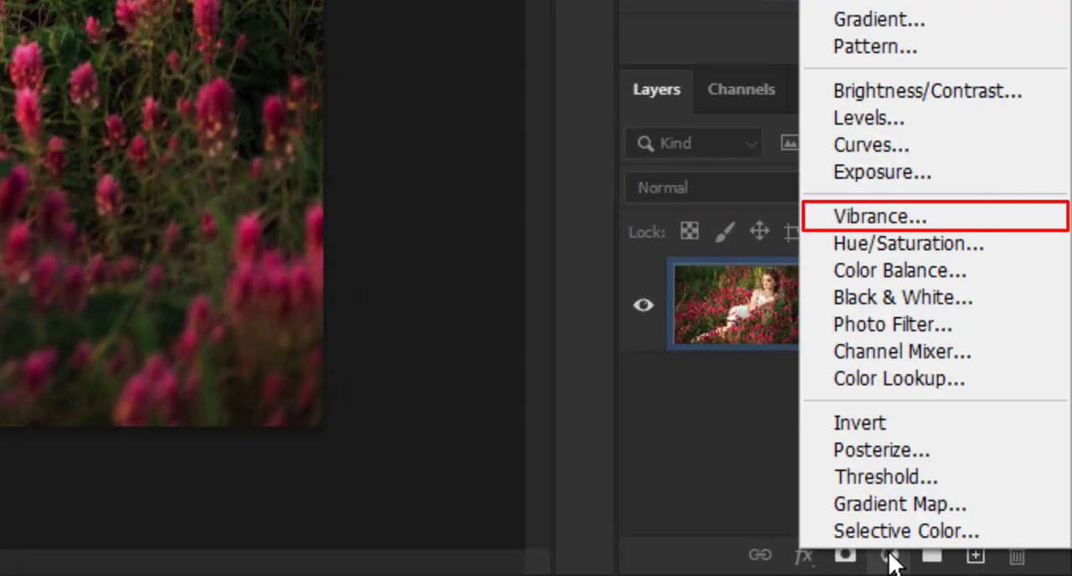
{"action": "left_click", "coordinate": [895, 219]}
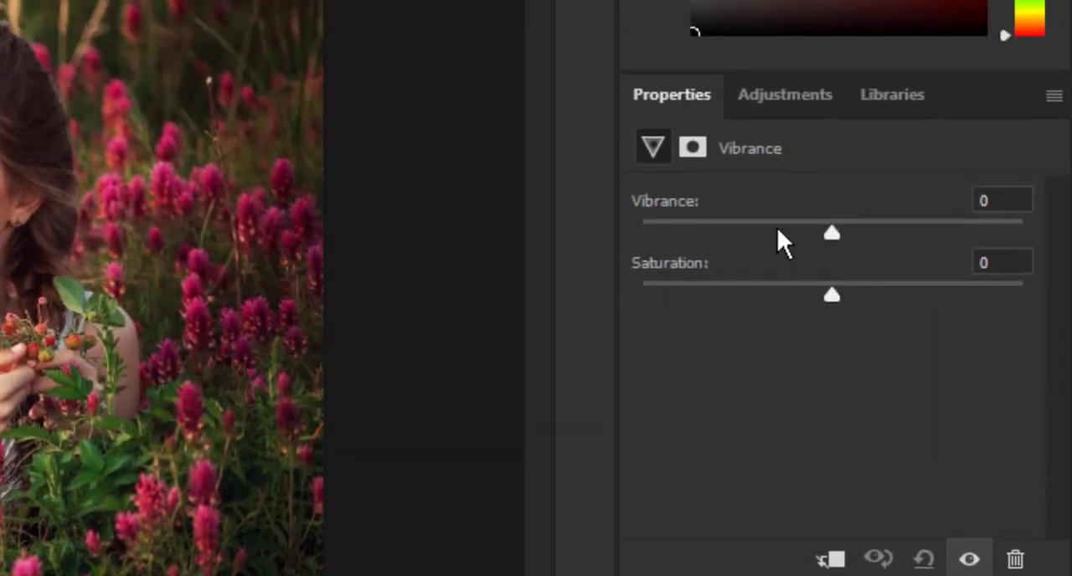
{"action": "left_click_drag", "start_coordinate": [831, 234], "coordinate": [1023, 234]}
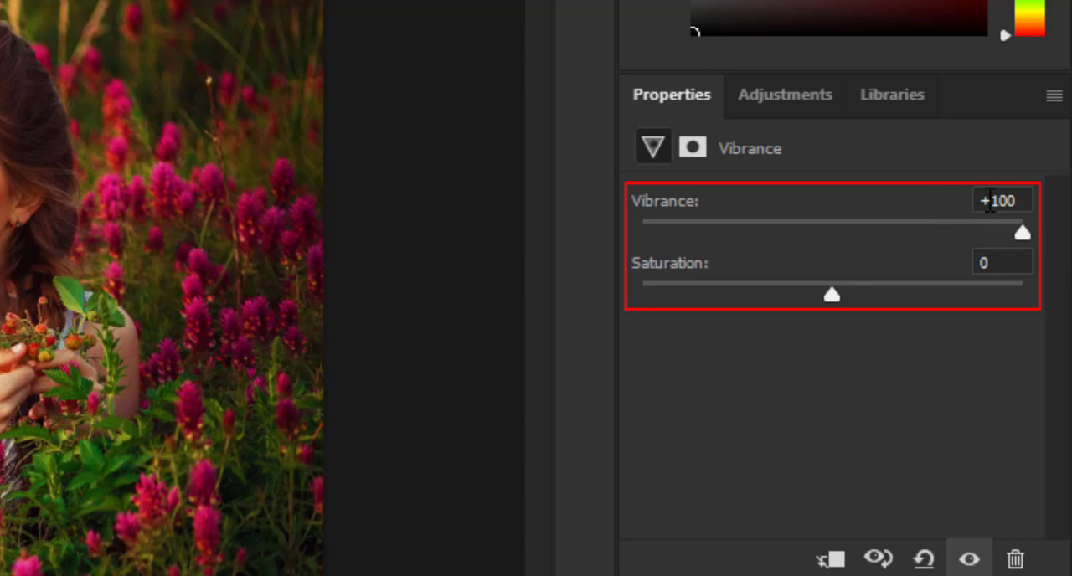
{"action": "left_click", "coordinate": [994, 263]}
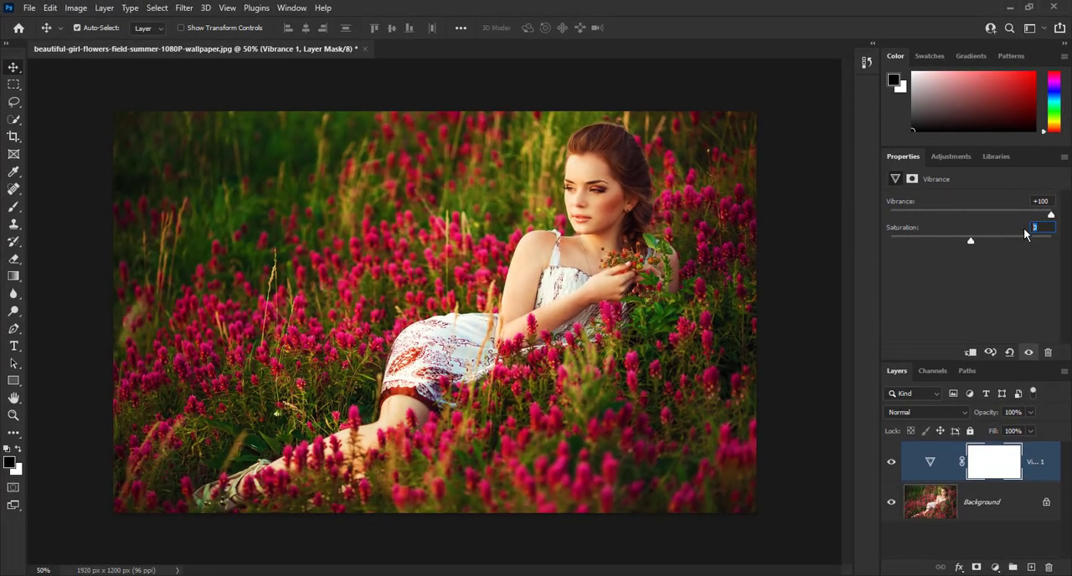
{"action": "type", "text": "50"}
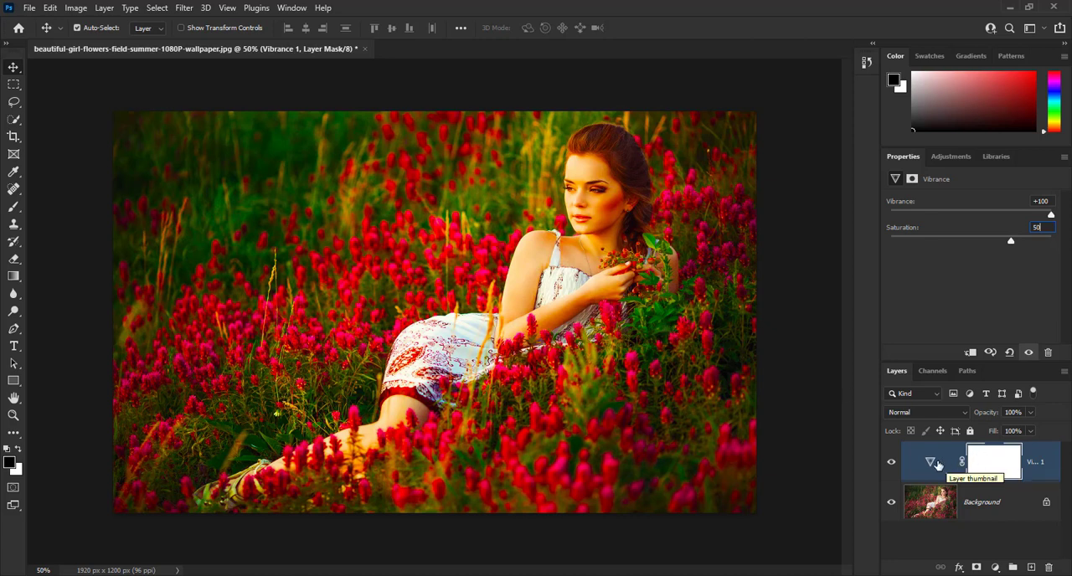
- Start Apply Image on the Vibrance layer's mask and try Multiply blending
{"action": "left_click", "coordinate": [995, 463]}
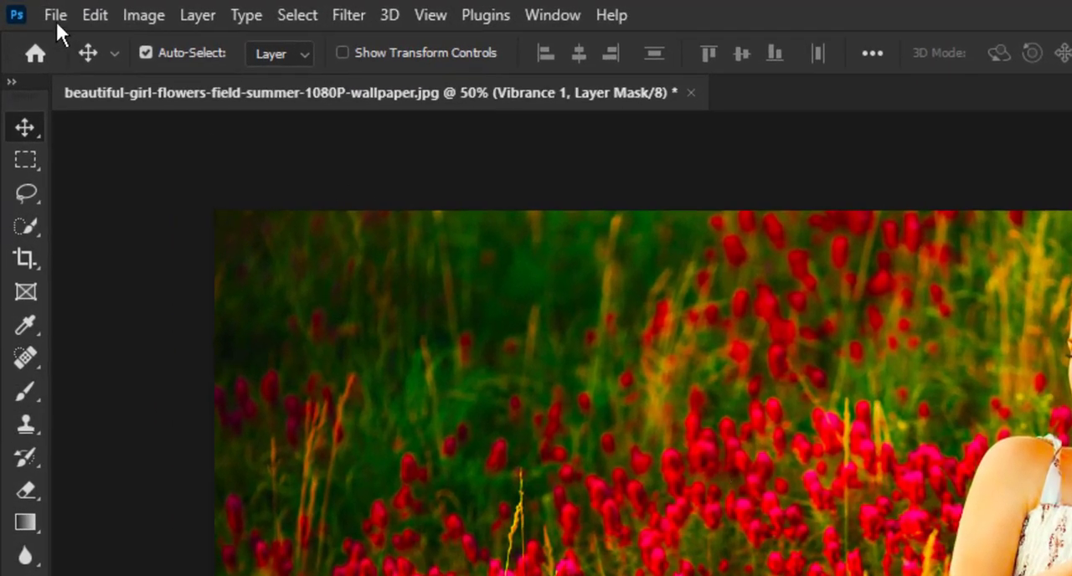
{"action": "left_click", "coordinate": [134, 11]}
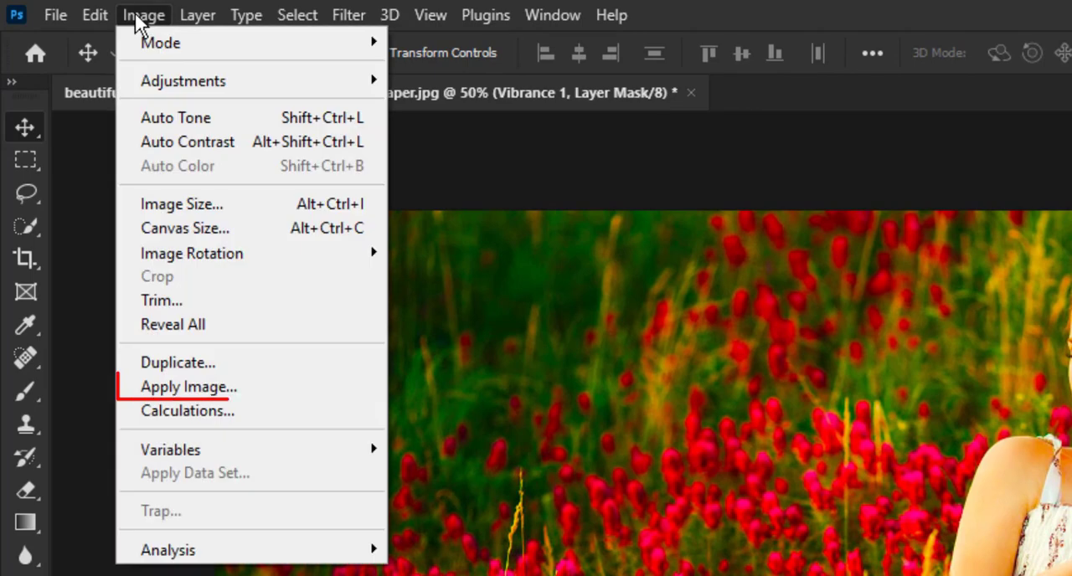
{"action": "left_click", "coordinate": [188, 386]}
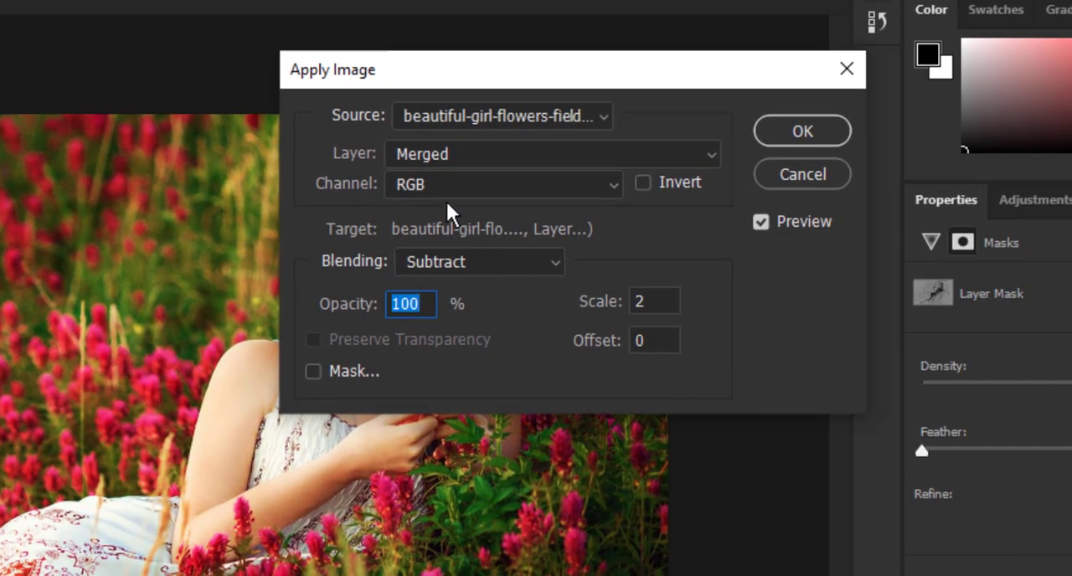
{"action": "left_click", "coordinate": [459, 265]}
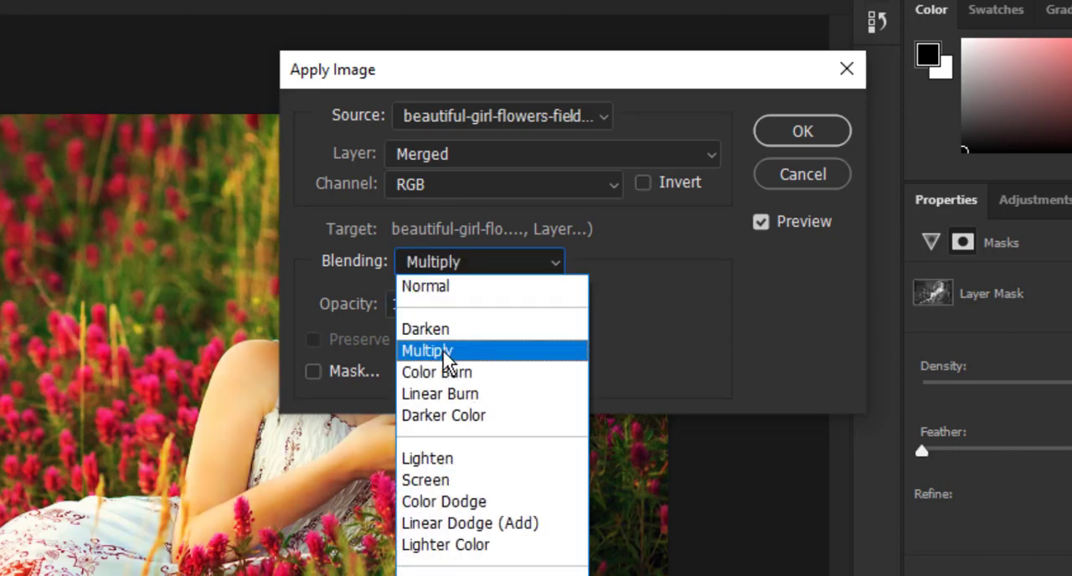
{"action": "left_click", "coordinate": [448, 358]}
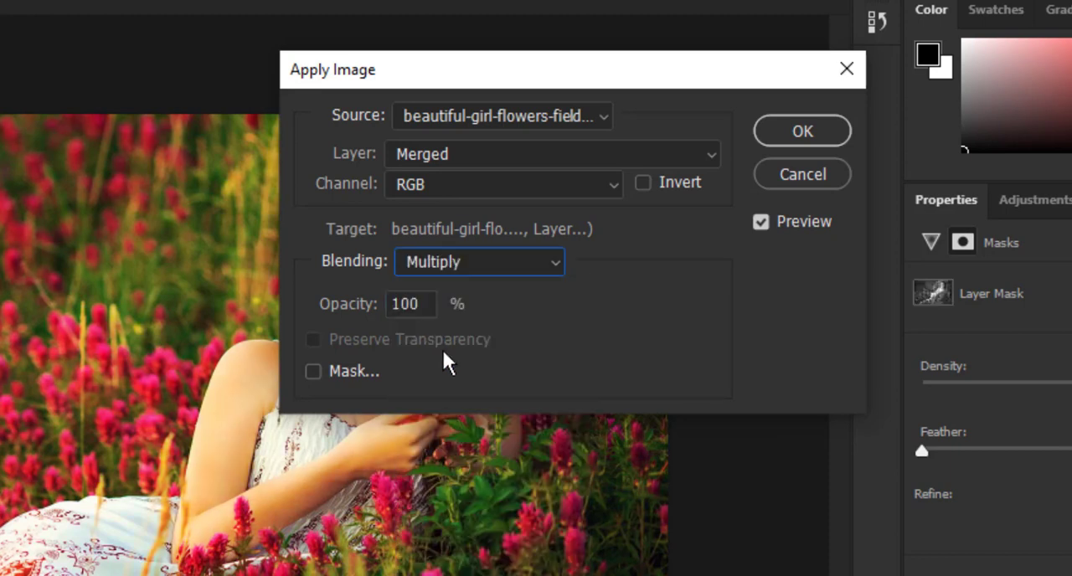
- Apply the merged RGB image to the mask with Subtract blending, scale 2 and offset 0, and compare with the layer off and on
{"action": "left_click", "coordinate": [457, 265]}
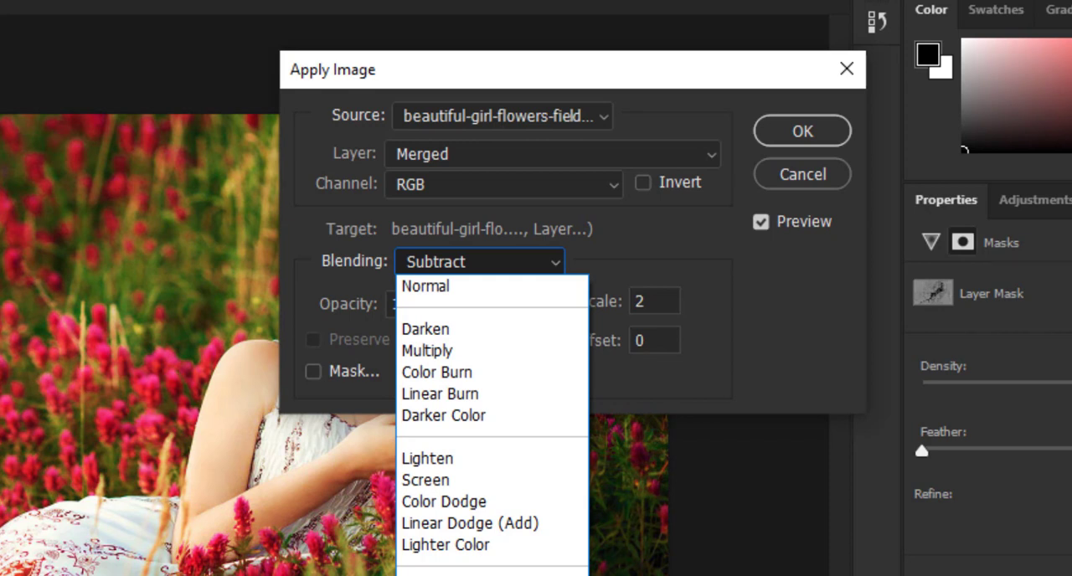
{"action": "left_click", "coordinate": [435, 575]}
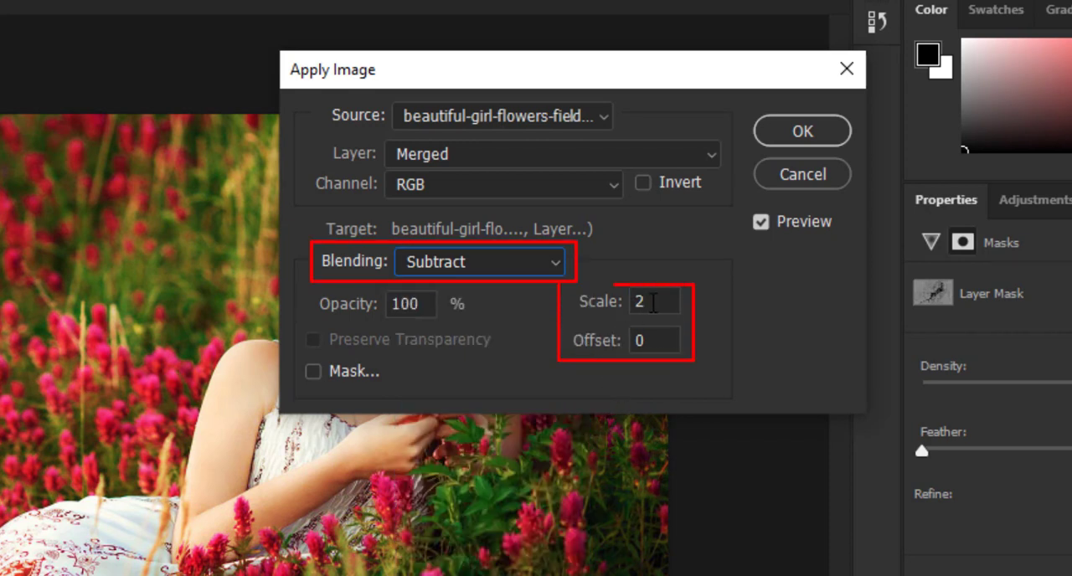
{"action": "left_click_drag", "start_coordinate": [653, 302], "coordinate": [630, 301]}
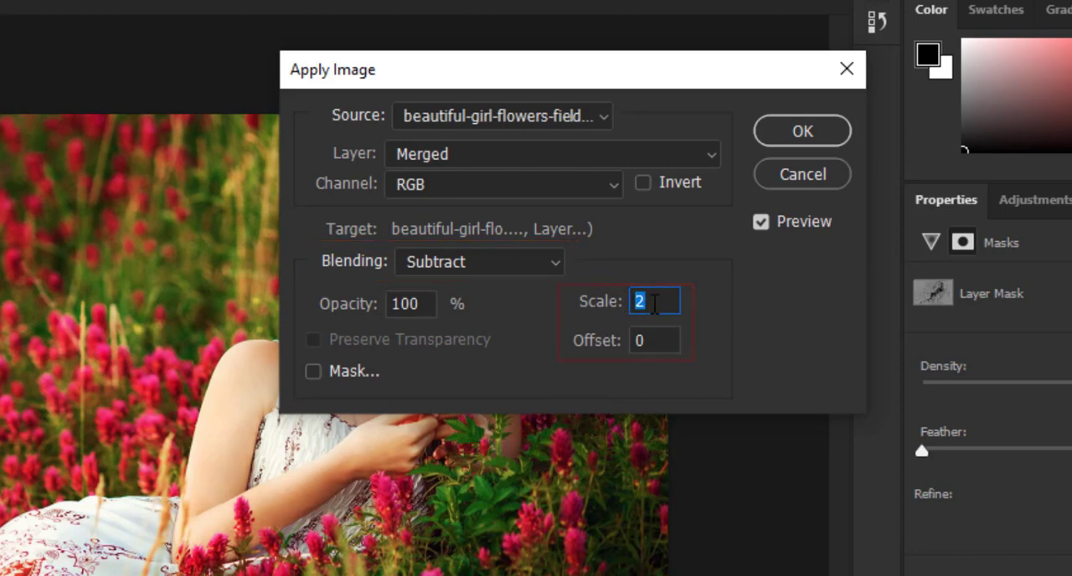
{"action": "left_click", "coordinate": [655, 303]}
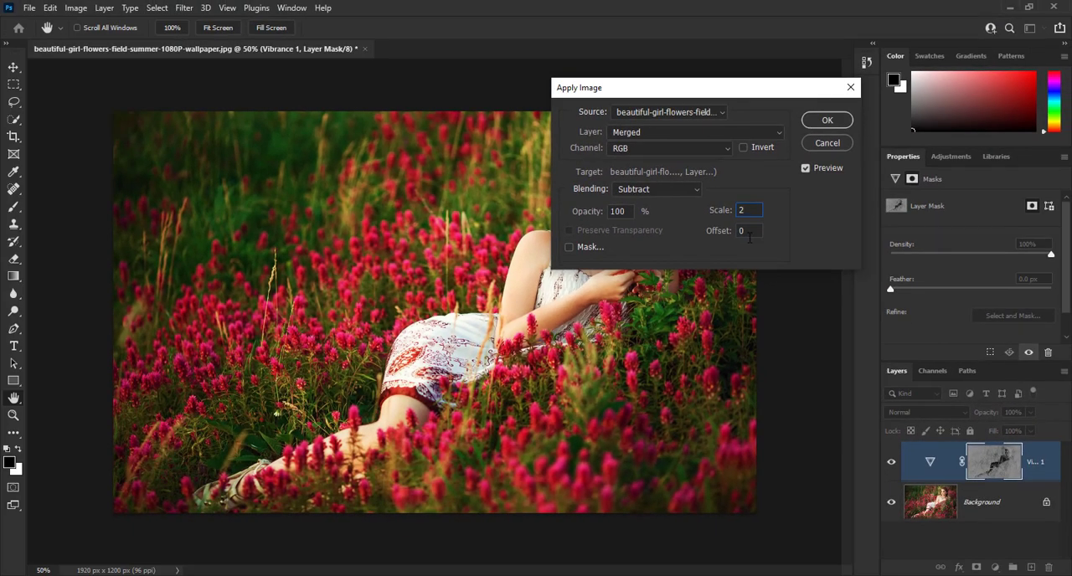
{"action": "left_click", "coordinate": [825, 120]}
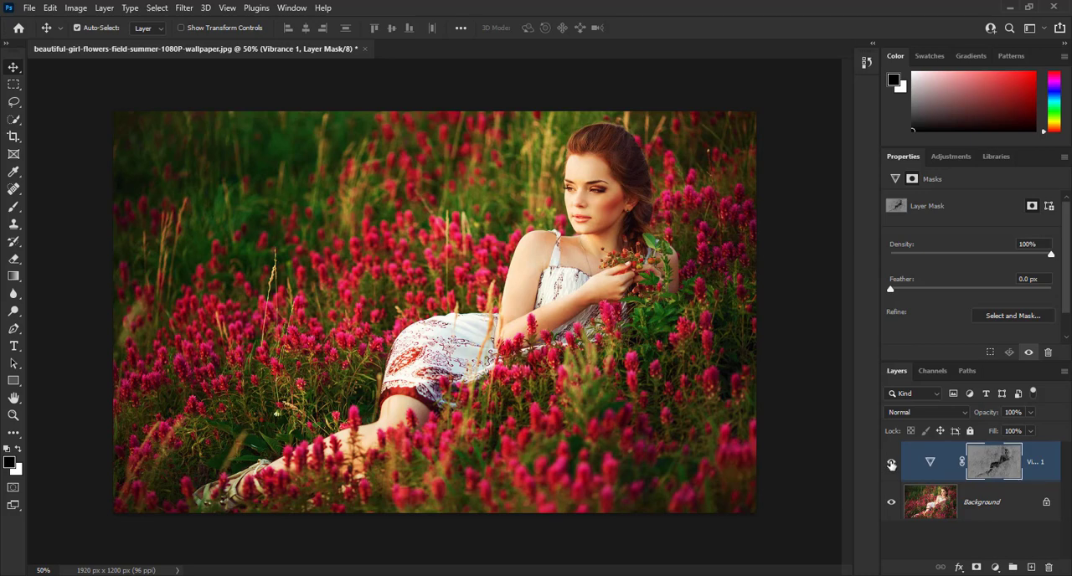
{"action": "left_click", "coordinate": [891, 465]}
{"action": "left_click", "coordinate": [891, 465]}
- Lower the Vibrance layer's saturation to +25 and compare the photo with the layer hidden and shown
{"action": "left_click", "coordinate": [930, 461]}
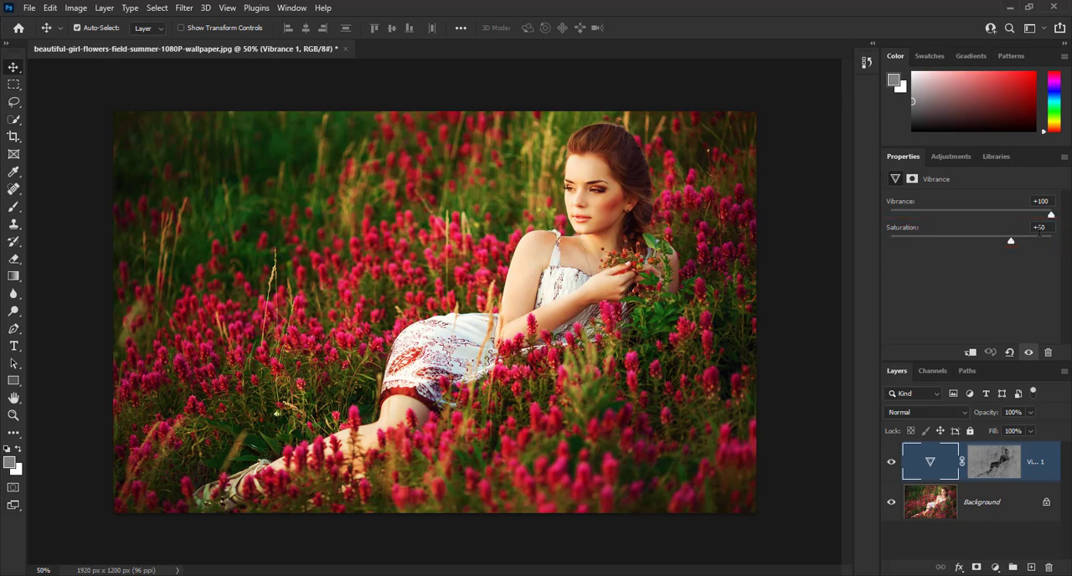
{"action": "left_click_drag", "start_coordinate": [1010, 242], "coordinate": [992, 244]}
{"action": "left_click", "coordinate": [892, 465]}
{"action": "left_click", "coordinate": [892, 464]}
- Set the Vibrance layer's blending mode to Soft Light and check the effect with the layer off and on and in close-up
{"action": "left_click", "coordinate": [906, 412]}
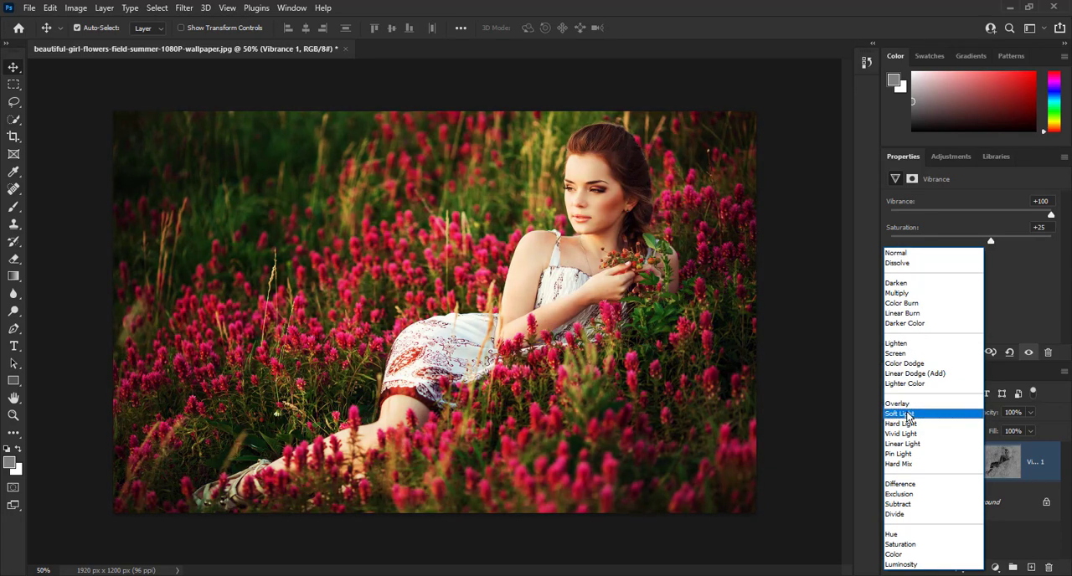
{"action": "left_click", "coordinate": [904, 413]}
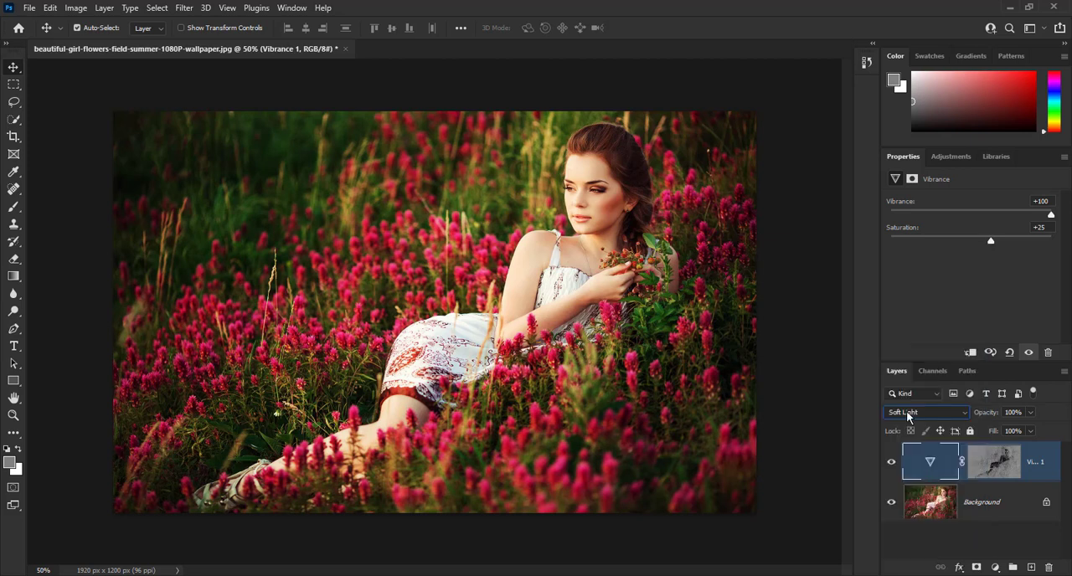
{"action": "left_click", "coordinate": [891, 463]}
{"action": "left_click", "coordinate": [892, 464]}
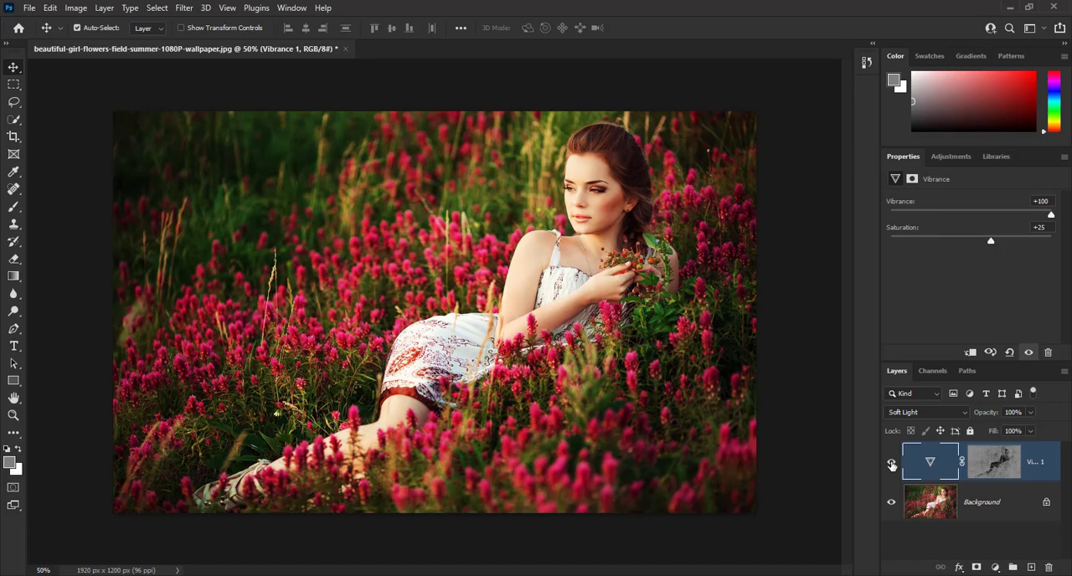
{"action": "key", "text": "ctrl+1"}
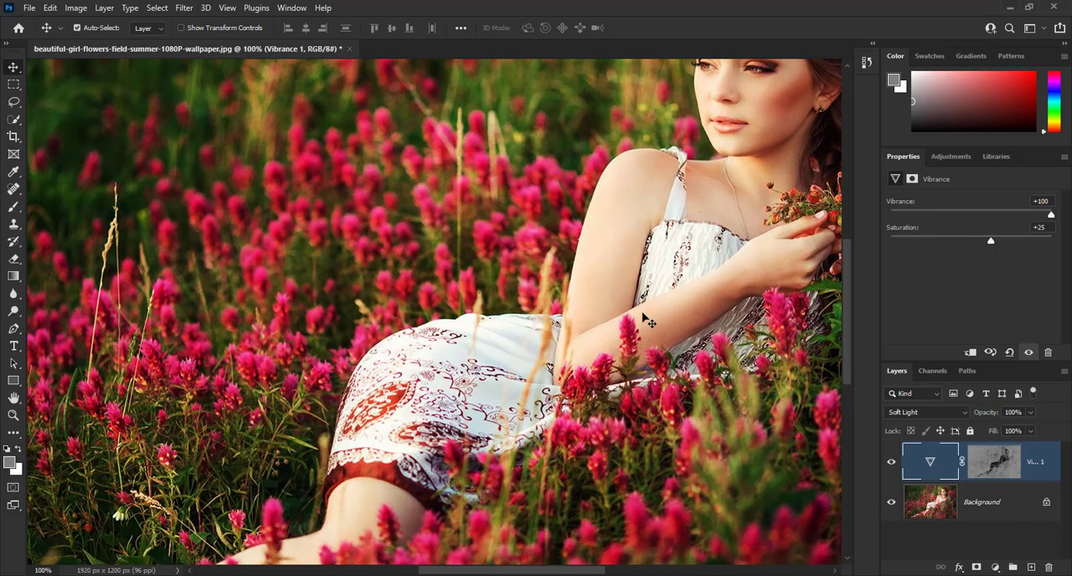
{"action": "left_click_drag", "start_coordinate": [685, 178], "coordinate": [472, 297]}
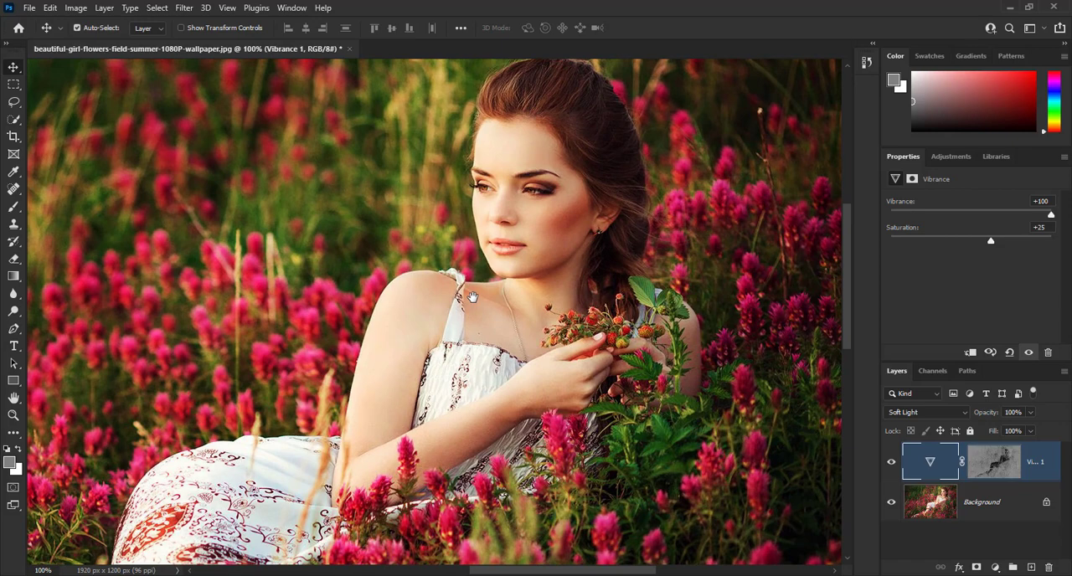
{"action": "key", "text": "ctrl"}
{"action": "key", "text": "ctrl+0"}
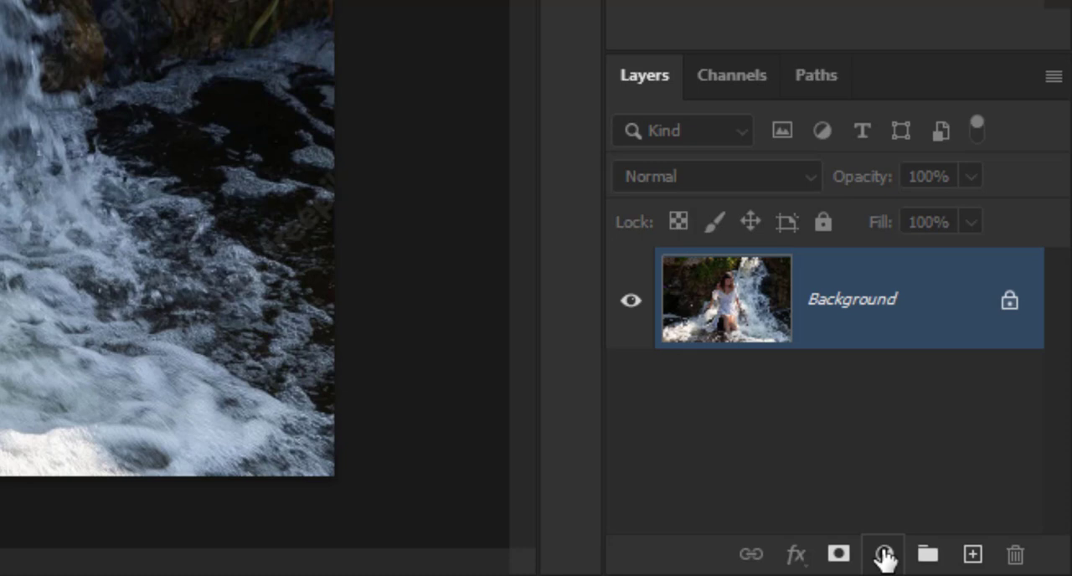
- Add a Photo Filter adjustment layer above the waterfall photo and look through its preset filters, keeping Warming Filter (85)
{"action": "left_click", "coordinate": [884, 555]}
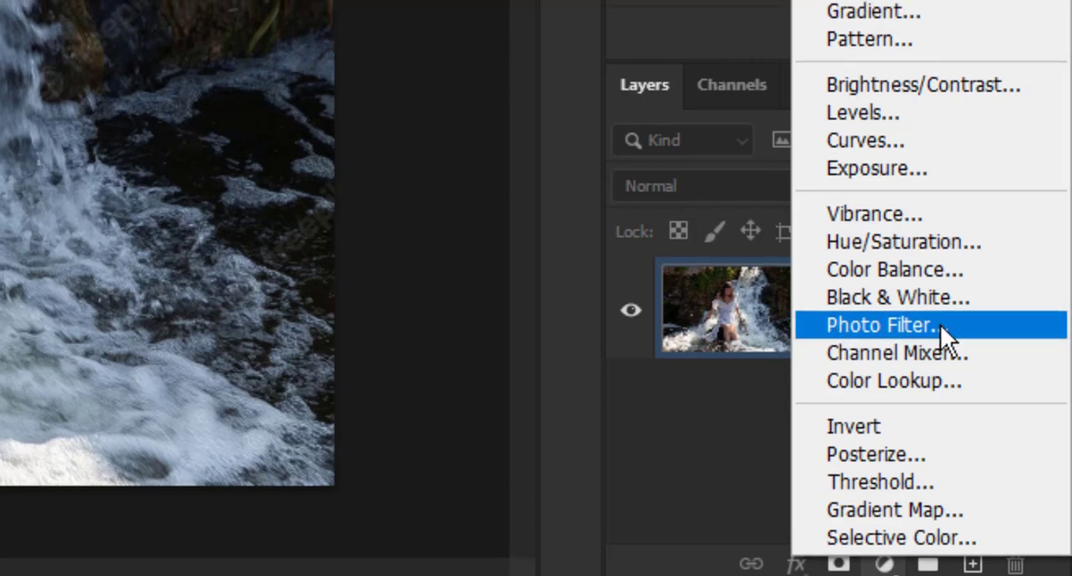
{"action": "left_click", "coordinate": [940, 315]}
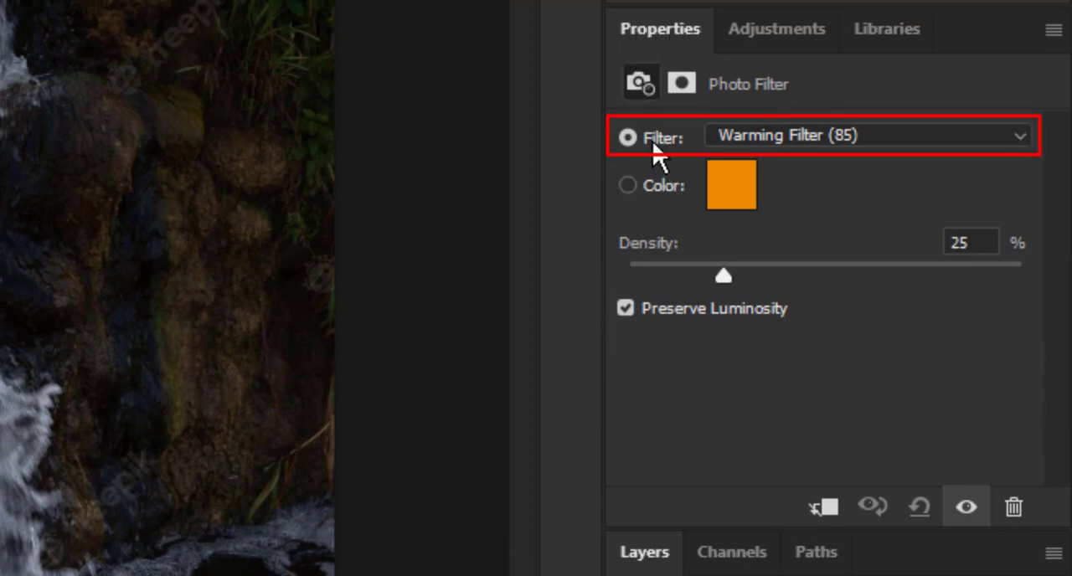
{"action": "left_click", "coordinate": [787, 134]}
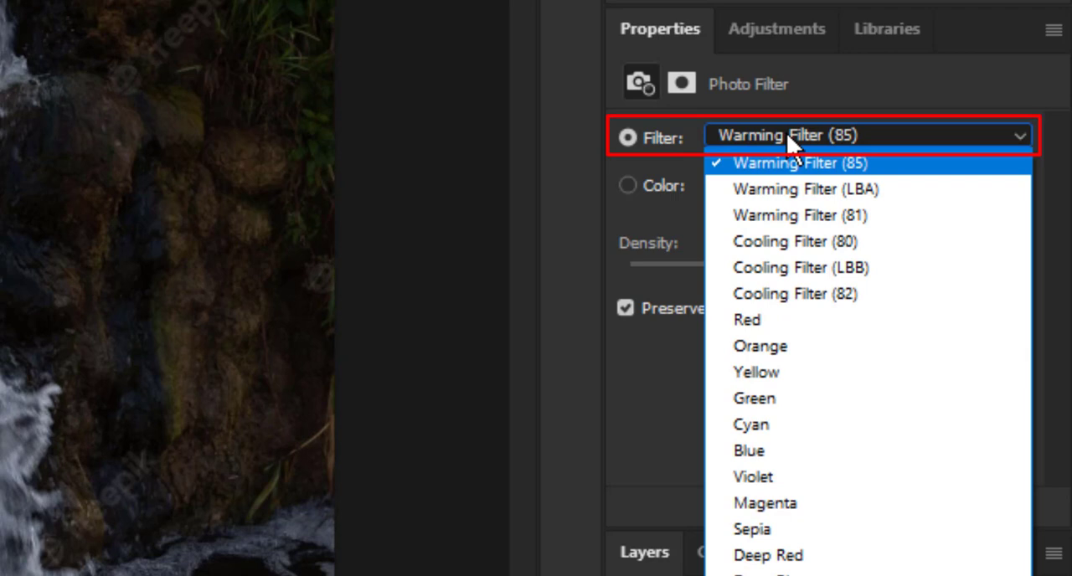
{"action": "left_click", "coordinate": [786, 132]}
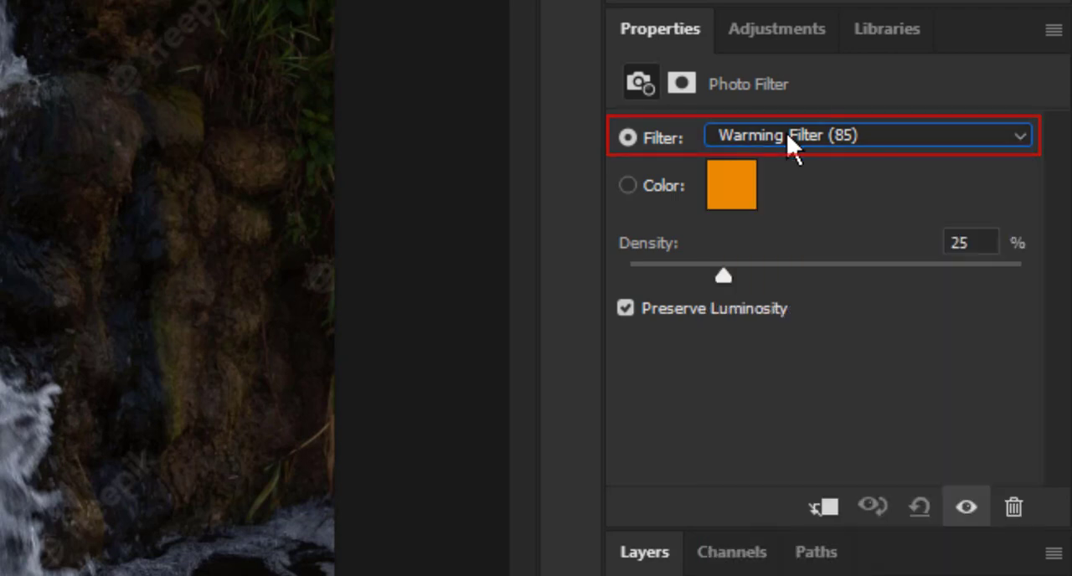
- Switch the photo filter to the custom cyan-blue color 00c3ec and set its density to 100%
{"action": "left_click", "coordinate": [627, 185]}
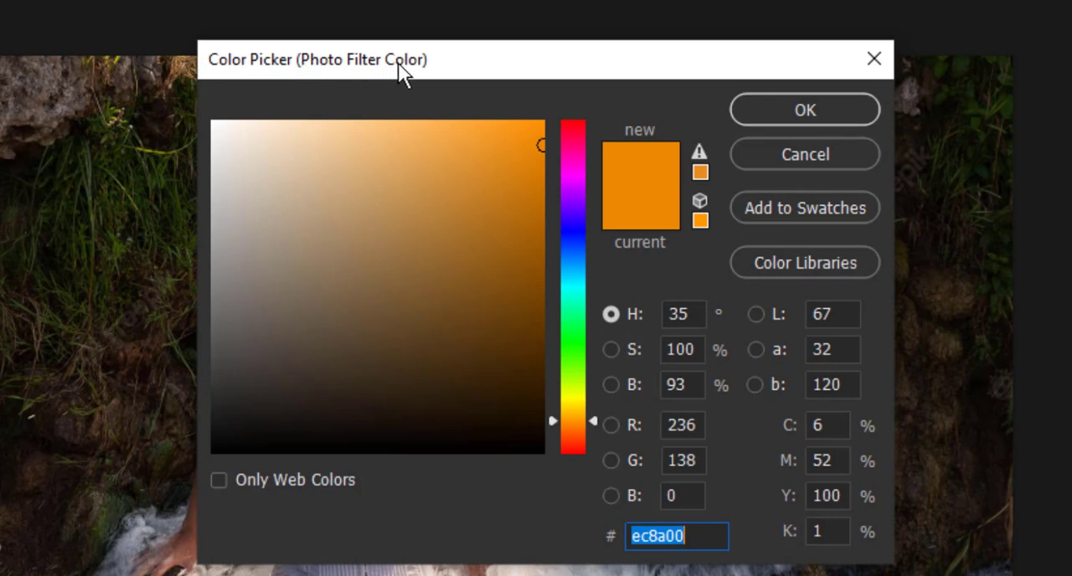
{"action": "left_click", "coordinate": [575, 271]}
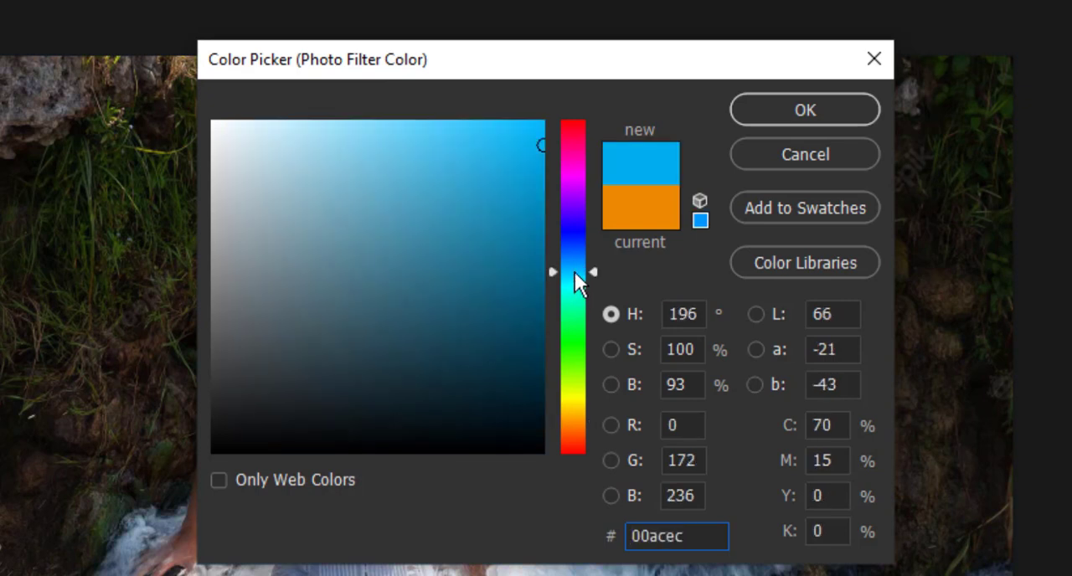
{"action": "left_click_drag", "start_coordinate": [574, 271], "coordinate": [593, 275]}
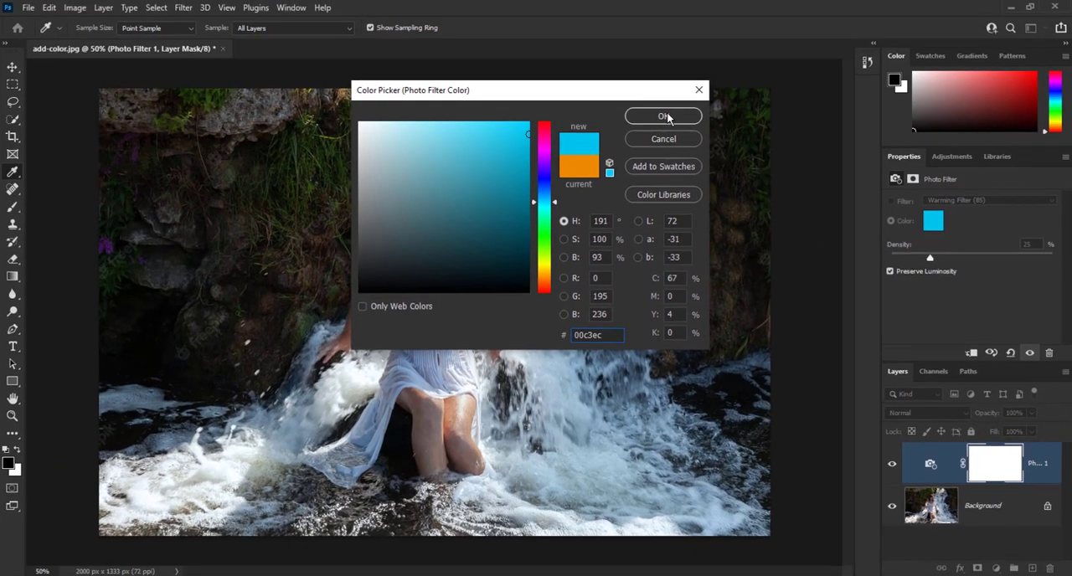
{"action": "left_click", "coordinate": [664, 116]}
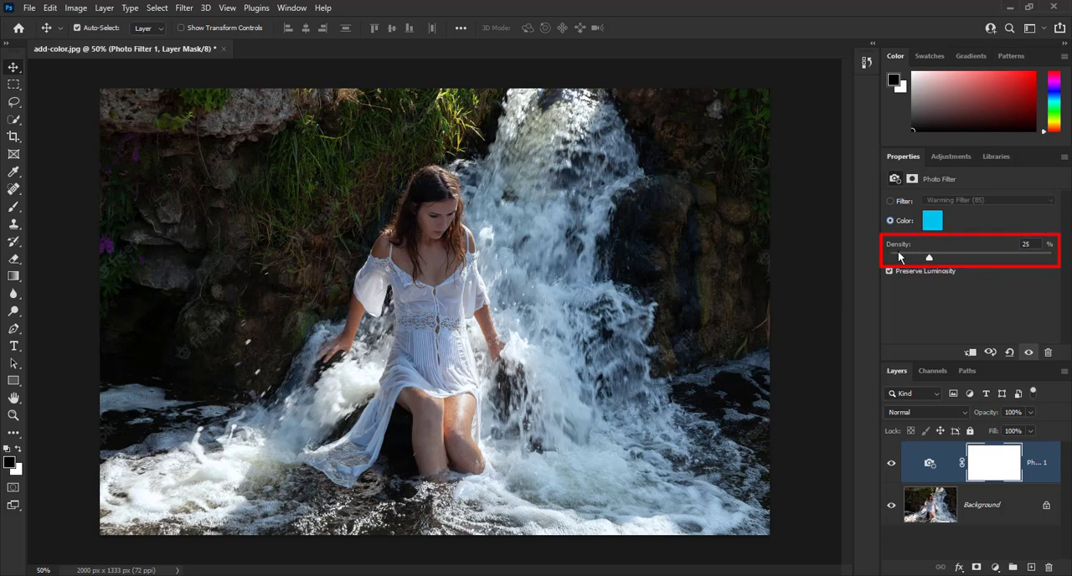
{"action": "left_click_drag", "start_coordinate": [929, 257], "coordinate": [1052, 257]}
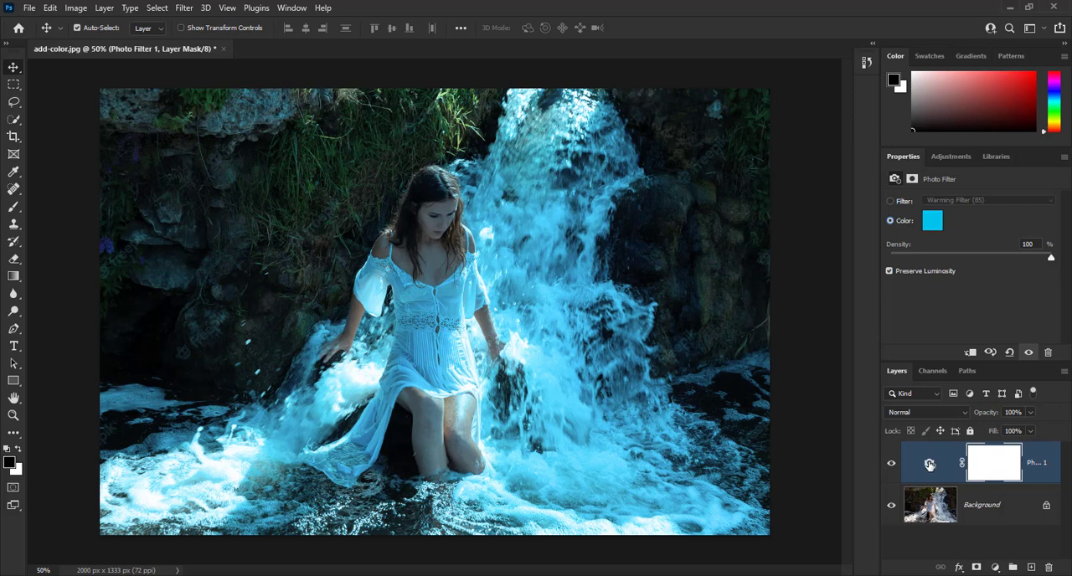
- Apply the merged RGB image to the Photo Filter layer's mask with Multiply blending at 100% opacity
{"action": "left_click", "coordinate": [929, 465]}
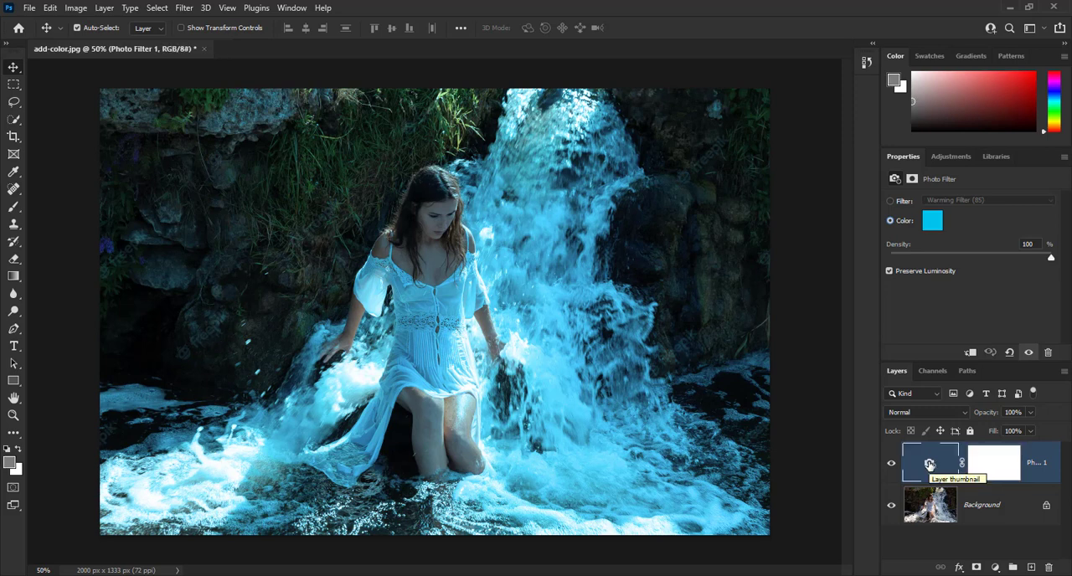
{"action": "left_click", "coordinate": [998, 465]}
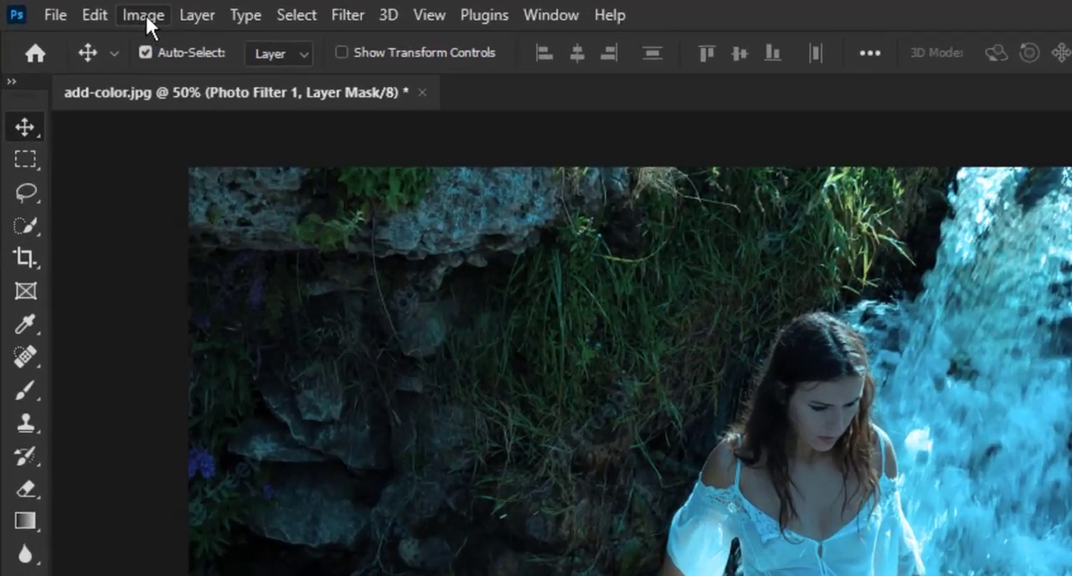
{"action": "left_click", "coordinate": [144, 15]}
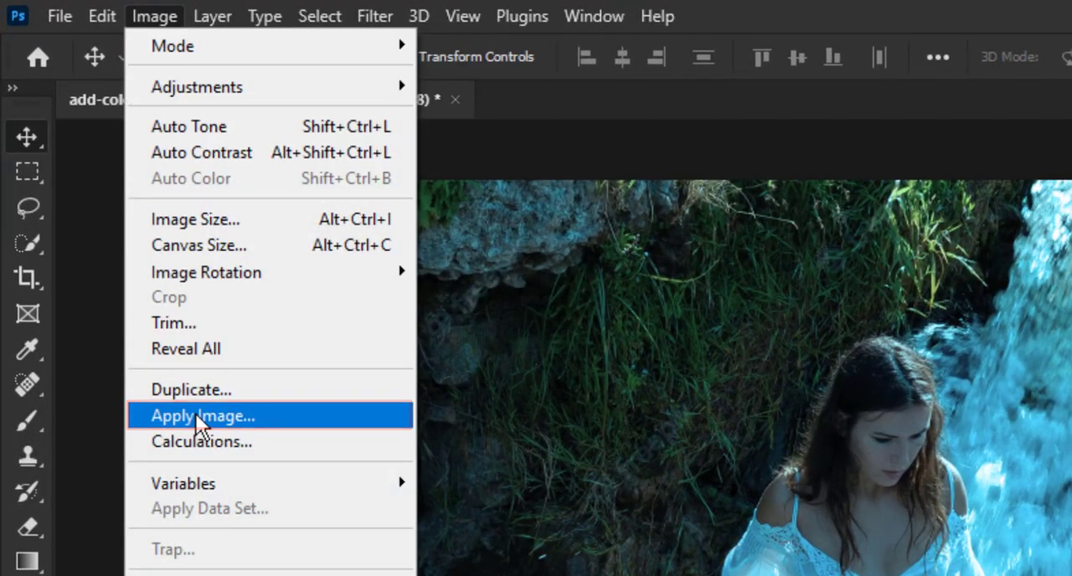
{"action": "left_click", "coordinate": [199, 417]}
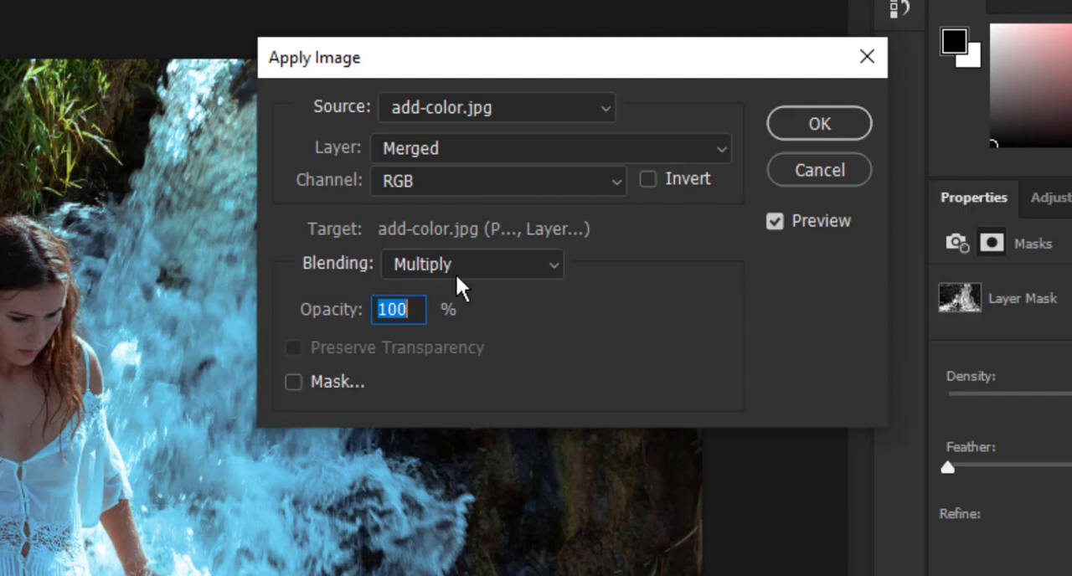
{"action": "left_click", "coordinate": [484, 266]}
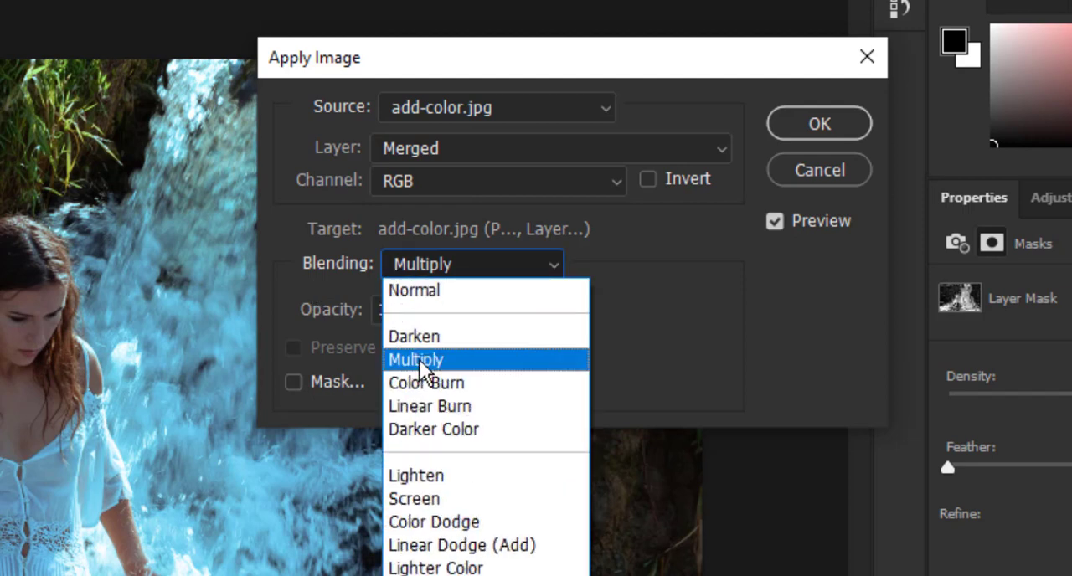
{"action": "left_click", "coordinate": [419, 359]}
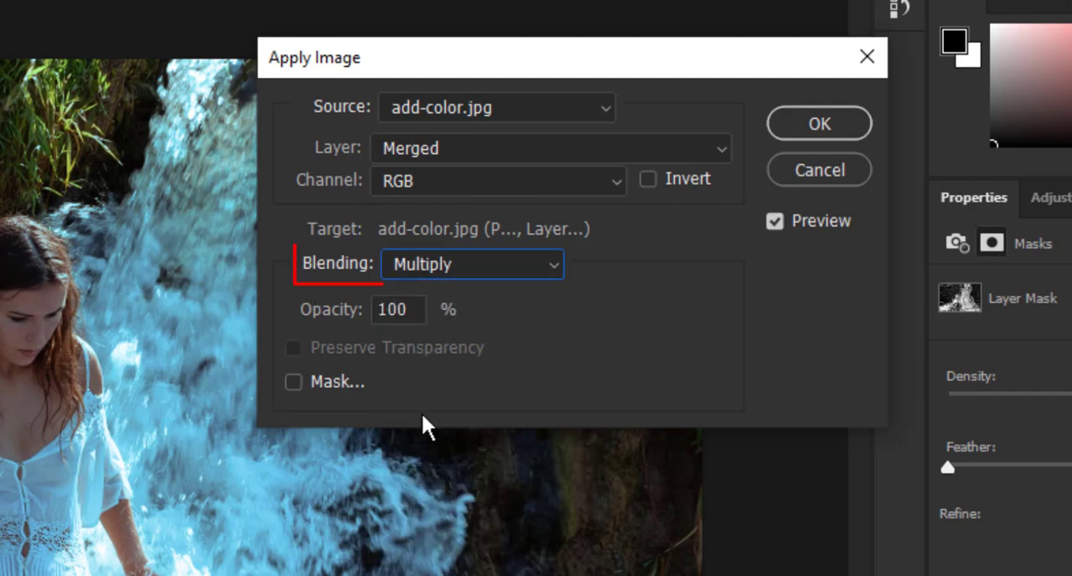
{"action": "left_click", "coordinate": [833, 123]}
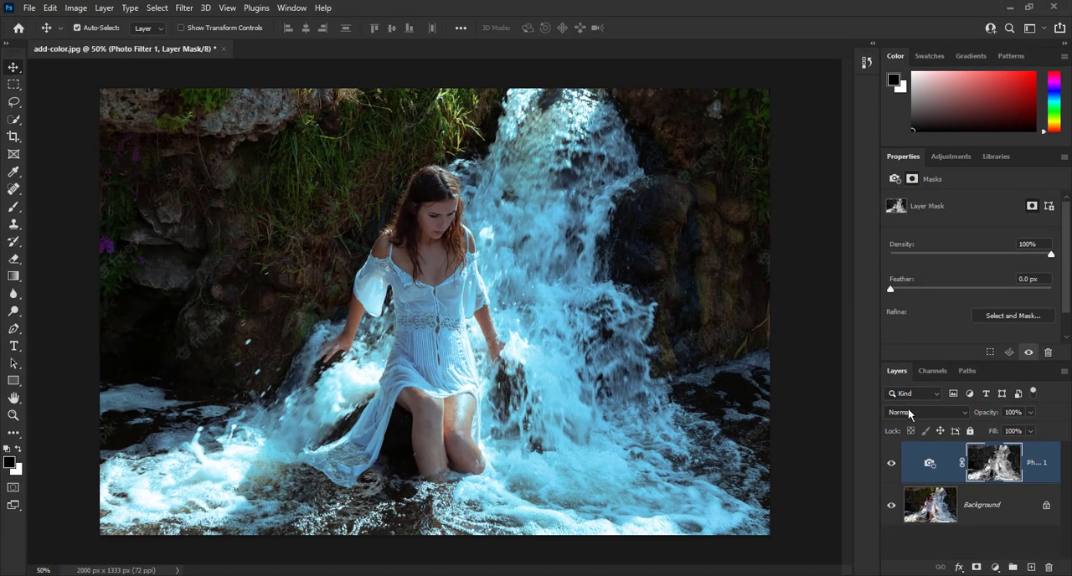
- Set the Photo Filter layer's blending mode to Color and compare the photo with the layer hidden and shown
{"action": "left_click", "coordinate": [930, 462]}
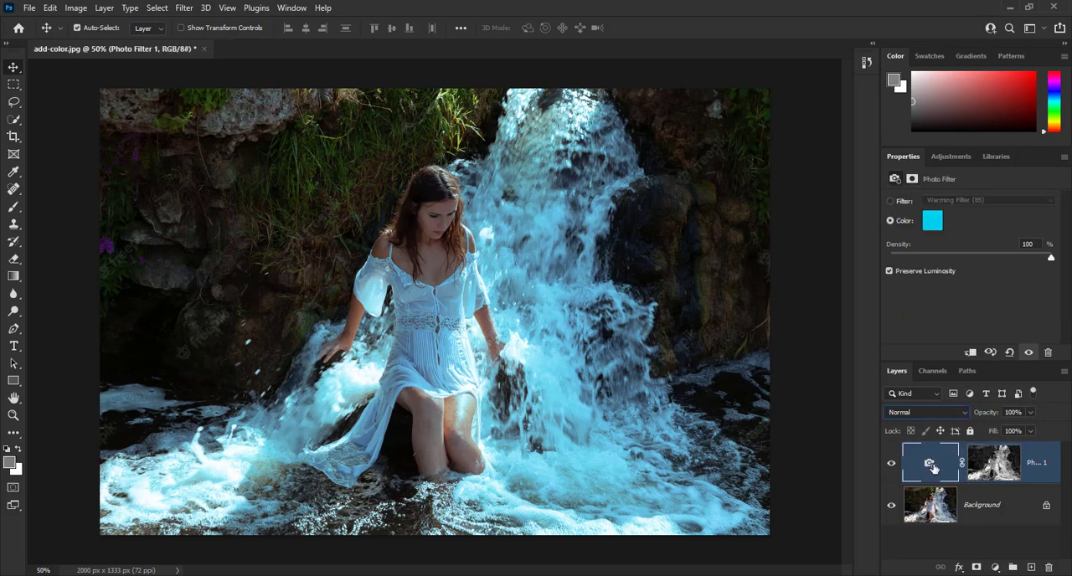
{"action": "left_click", "coordinate": [911, 412]}
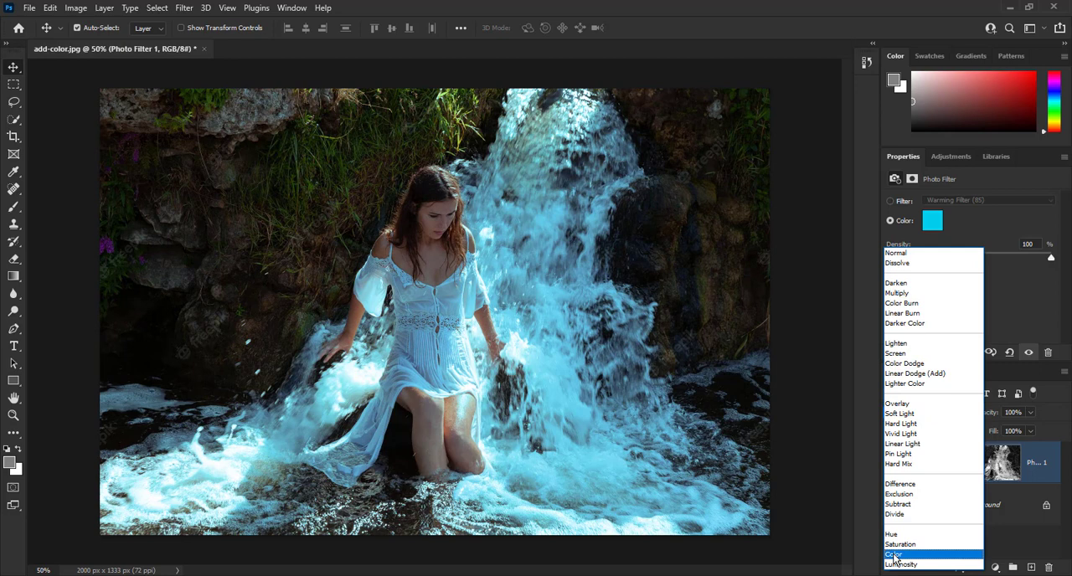
{"action": "left_click", "coordinate": [895, 556]}
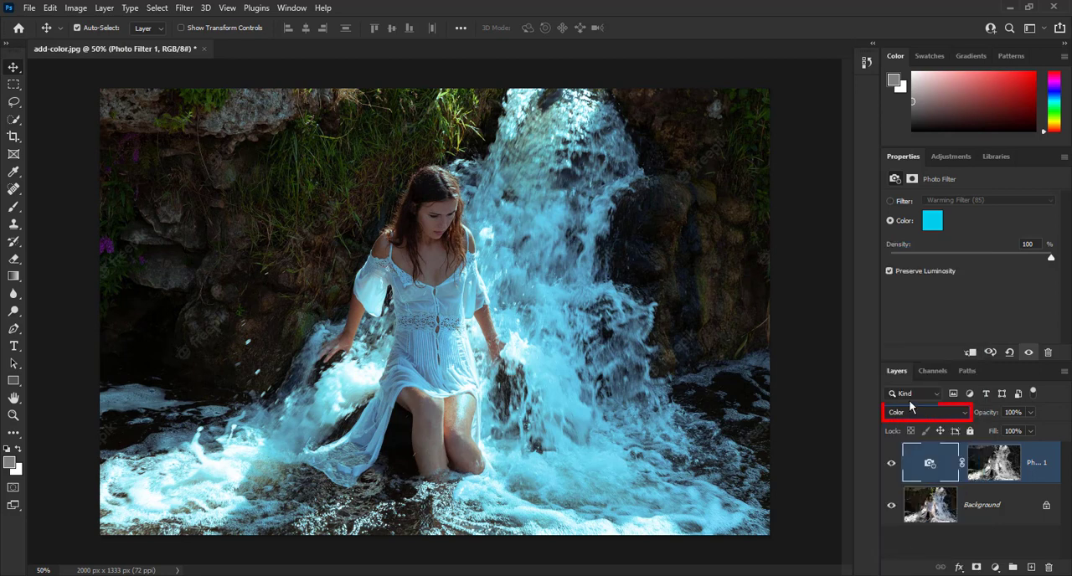
{"action": "left_click", "coordinate": [890, 463]}
{"action": "left_click", "coordinate": [890, 464]}
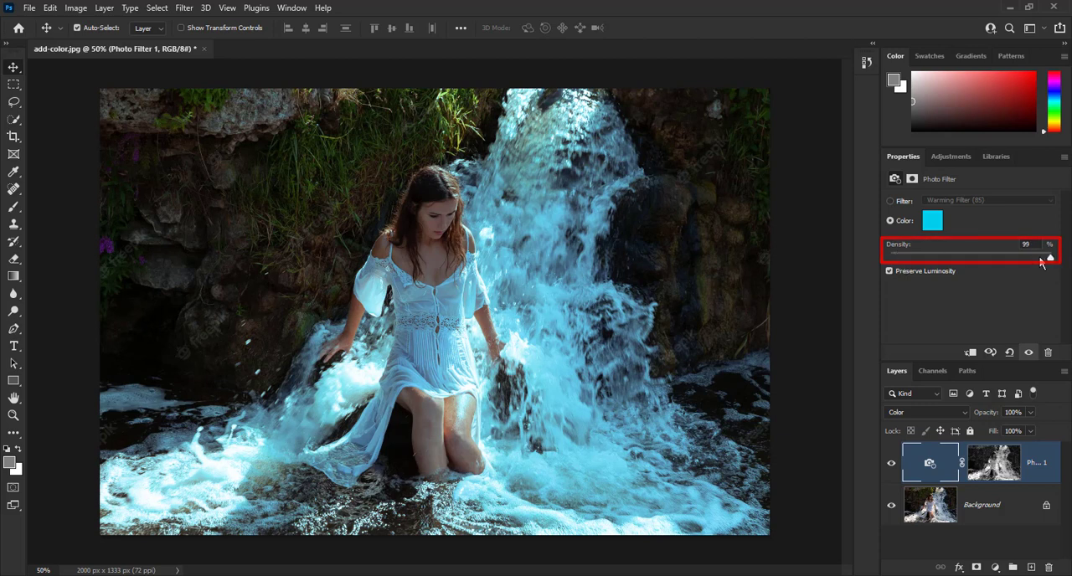
- Lower the photo filter's density to 74% and compare the photo with the layer off and on
{"action": "left_click_drag", "start_coordinate": [1050, 258], "coordinate": [1021, 261]}
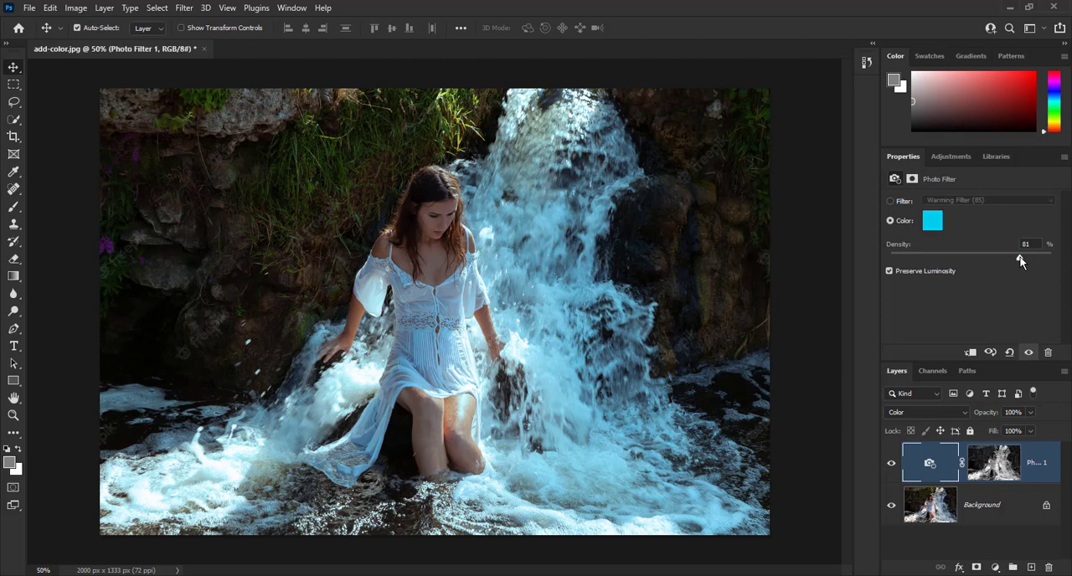
{"action": "left_click_drag", "start_coordinate": [1020, 261], "coordinate": [1009, 262]}
{"action": "left_click", "coordinate": [891, 463]}
{"action": "left_click", "coordinate": [891, 464]}
{"action": "left_click", "coordinate": [892, 465]}
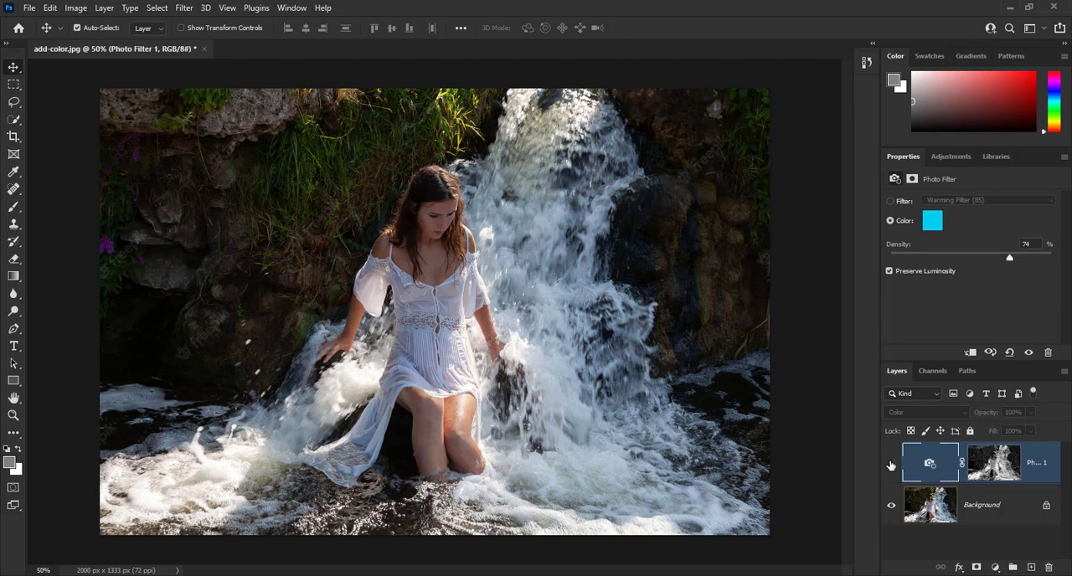
{"action": "left_click", "coordinate": [891, 465]}
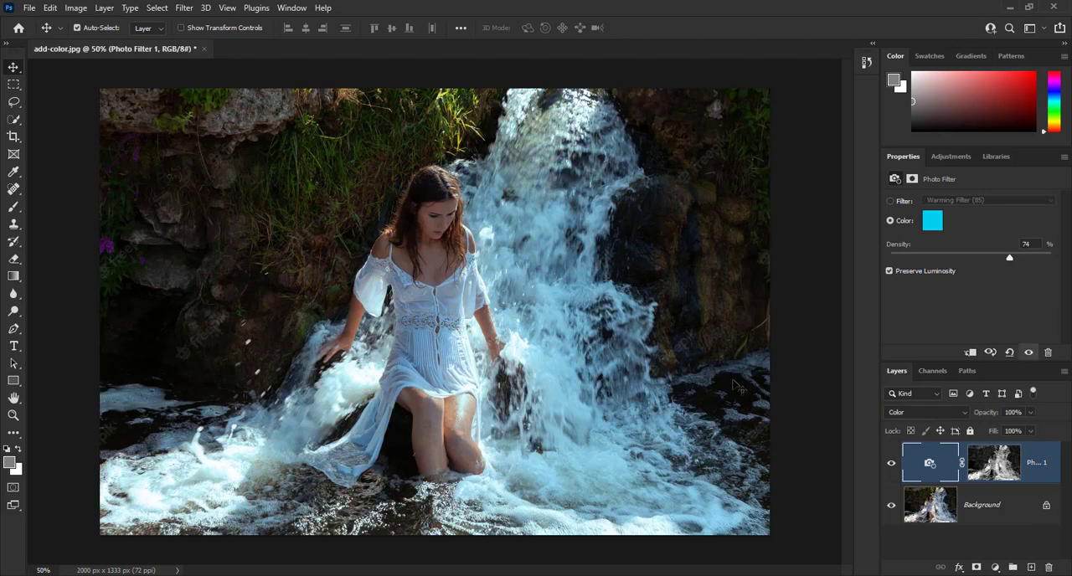